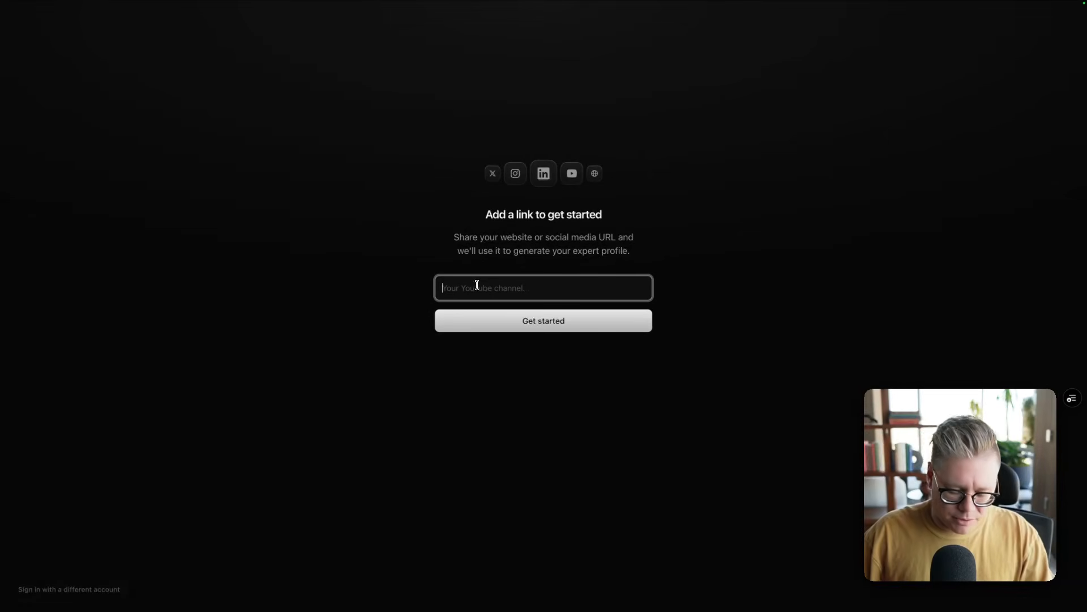
Start the expert profile from the expert's LinkedIn profile URL taken from the clipboard history.
{"action": "key", "text": "super+shift+v"}
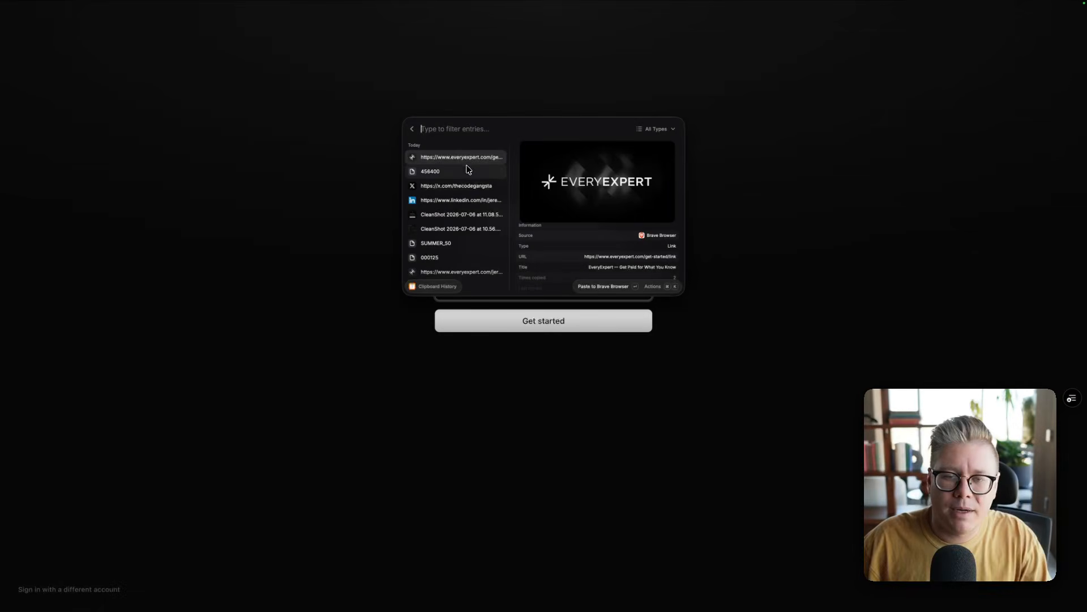
{"action": "left_click", "coordinate": [502, 201]}
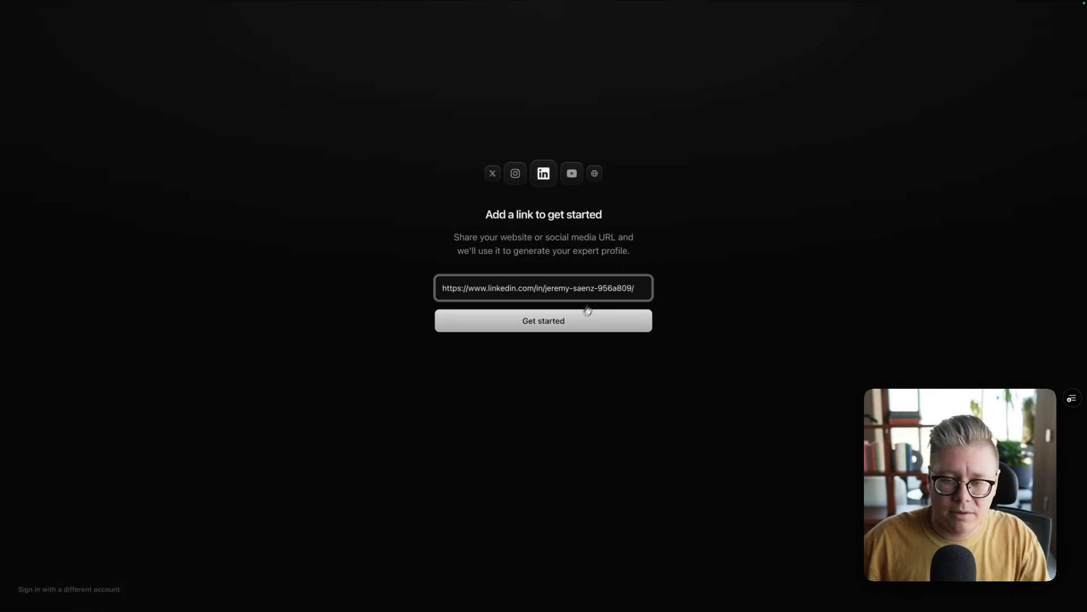
{"action": "left_click", "coordinate": [574, 327]}
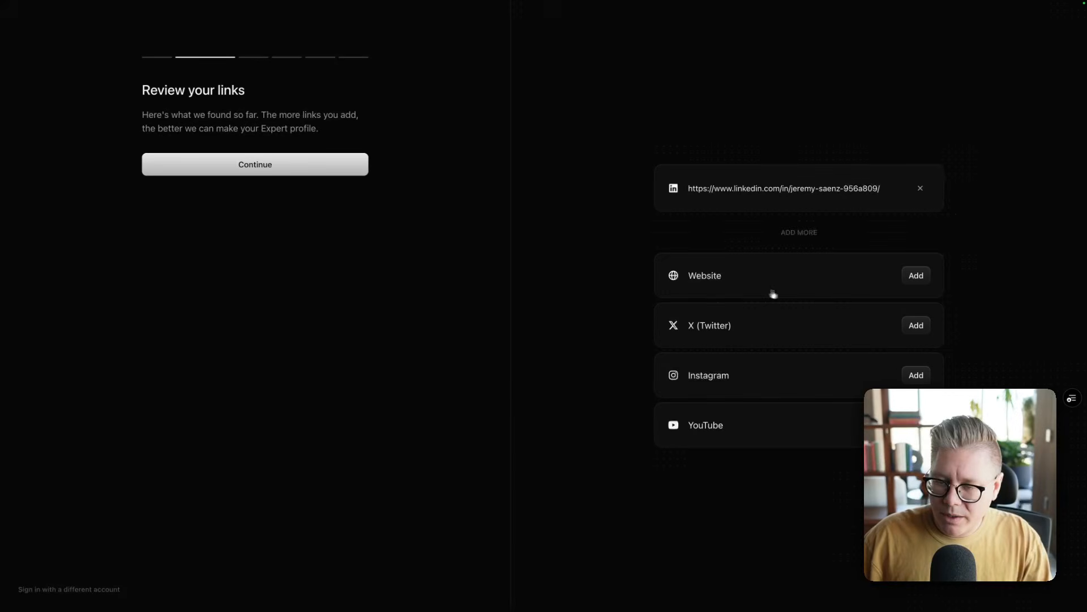
Add the expert's X (Twitter) profile URL from the clipboard history to the links and continue to the headline.
{"action": "left_click", "coordinate": [921, 324]}
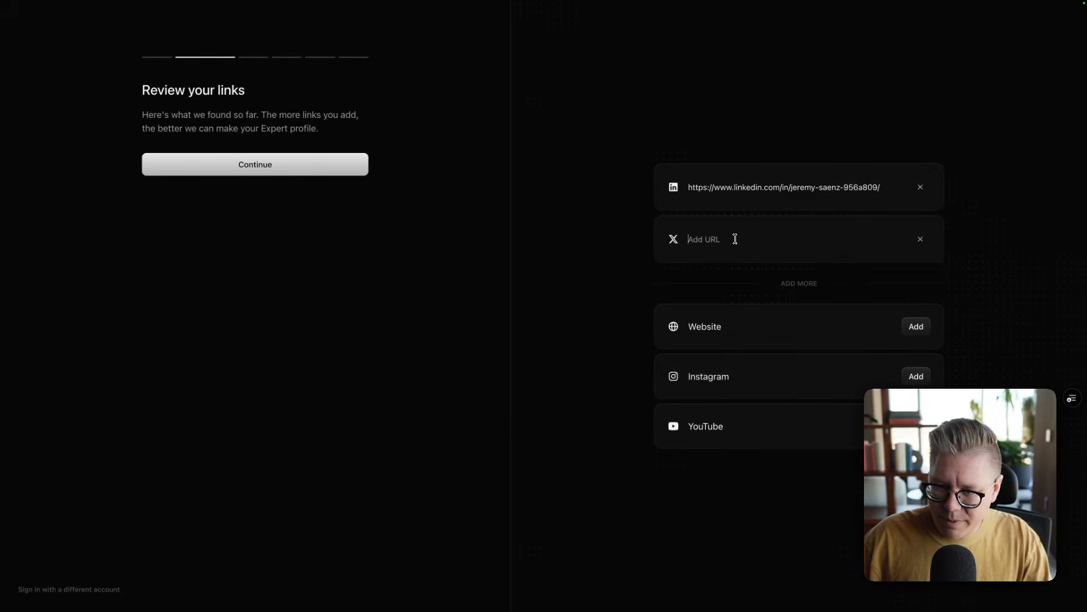
{"action": "key", "text": "super+shift+v"}
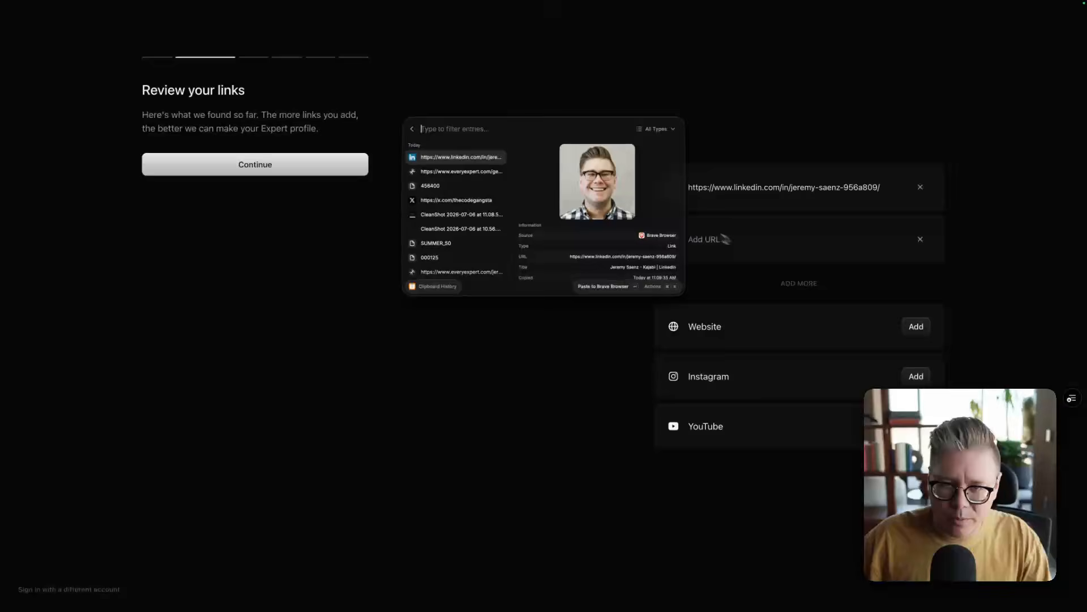
{"action": "double_click", "coordinate": [468, 175]}
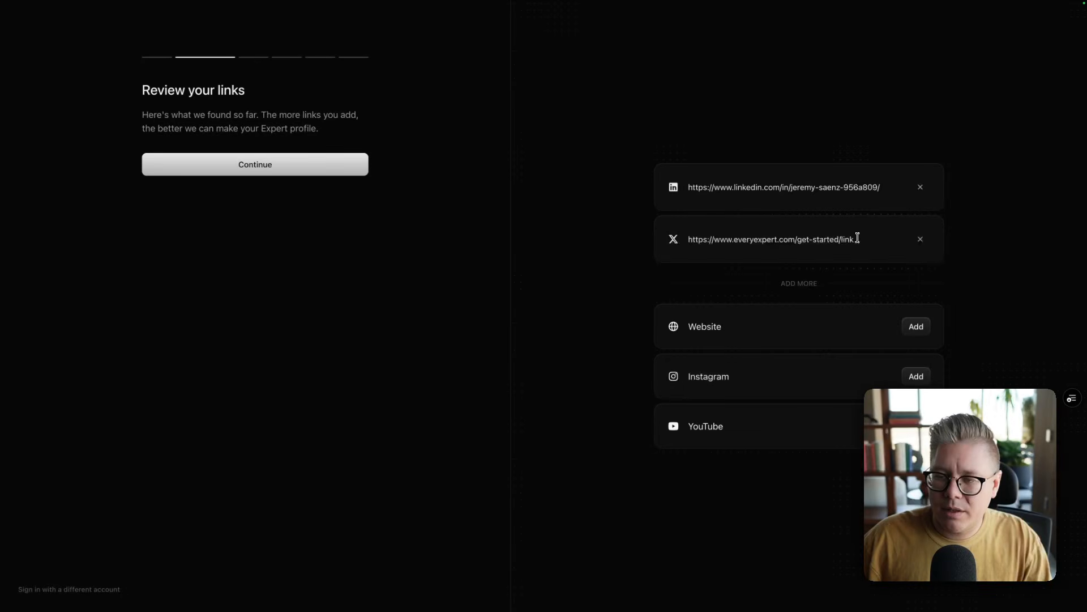
{"action": "key", "text": "super+a"}
{"action": "key", "text": "BackSpace"}
{"action": "key", "text": "super+shift+v"}
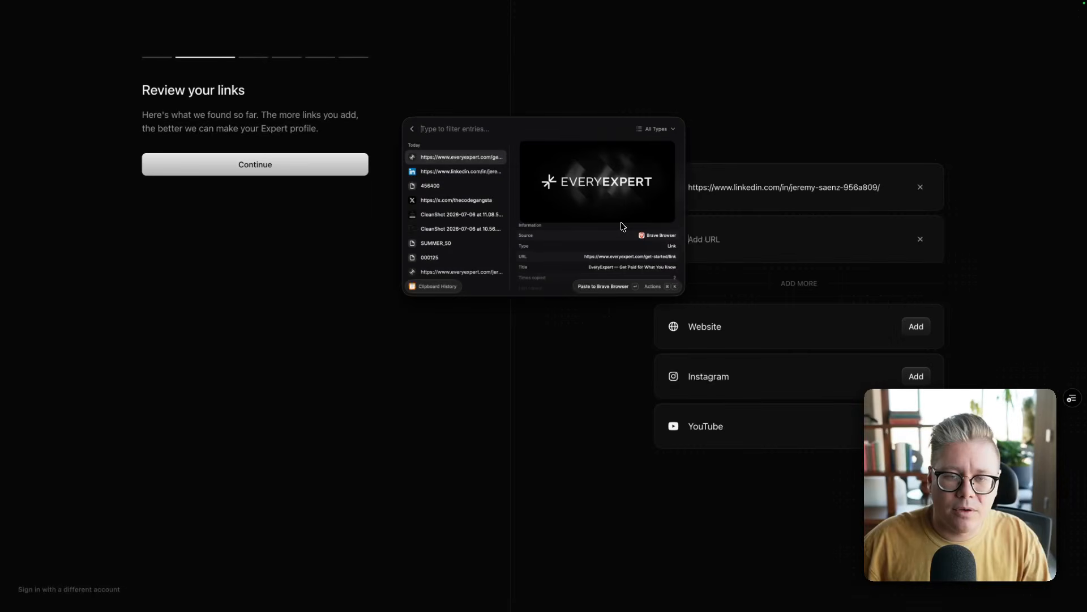
{"action": "double_click", "coordinate": [493, 204]}
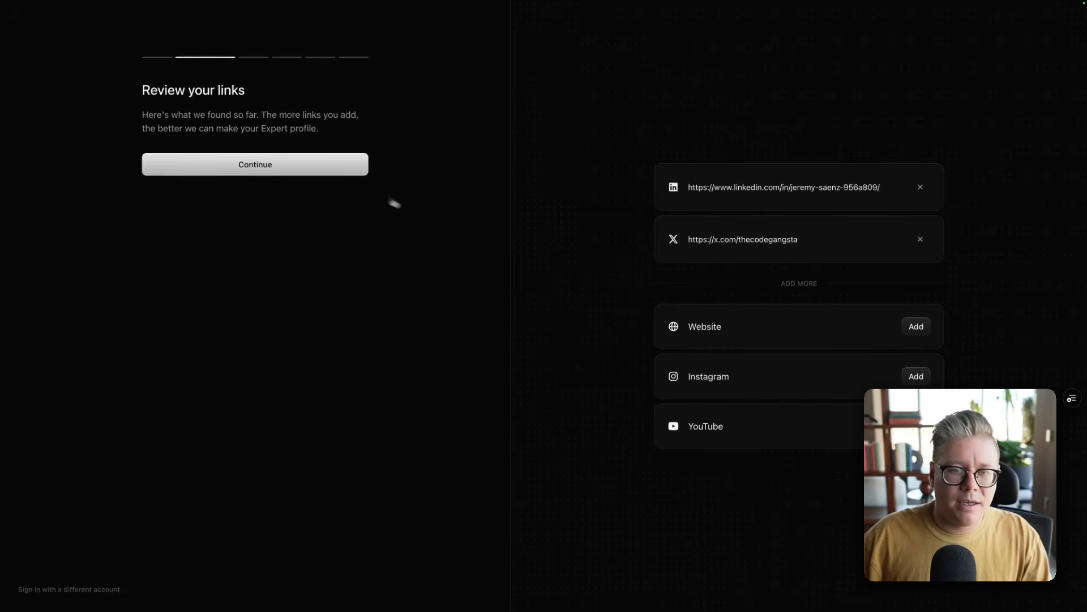
{"action": "left_click", "coordinate": [310, 172]}
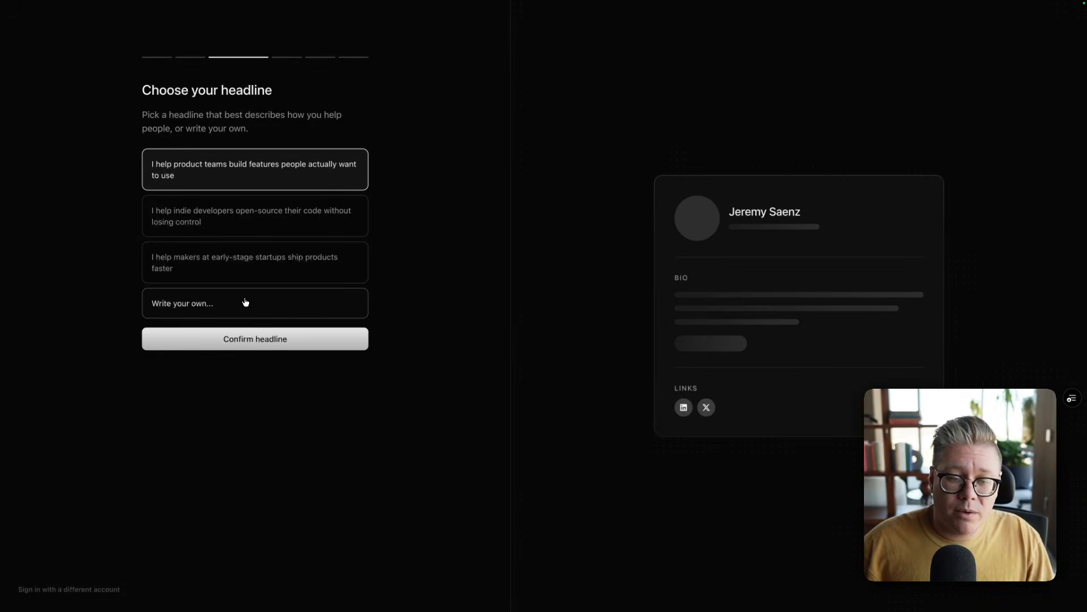
Confirm the headline "I help product teams build features people actually want to use" and add Southern California as the profile location.
{"action": "left_click", "coordinate": [276, 345]}
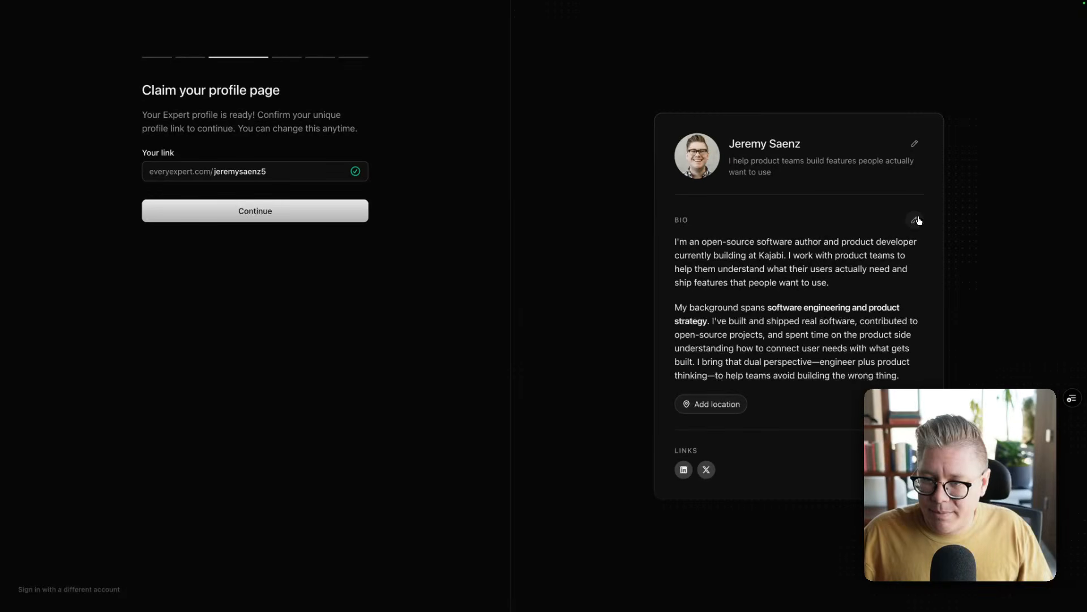
{"action": "left_click", "coordinate": [722, 403]}
{"action": "left_click", "coordinate": [462, 130]}
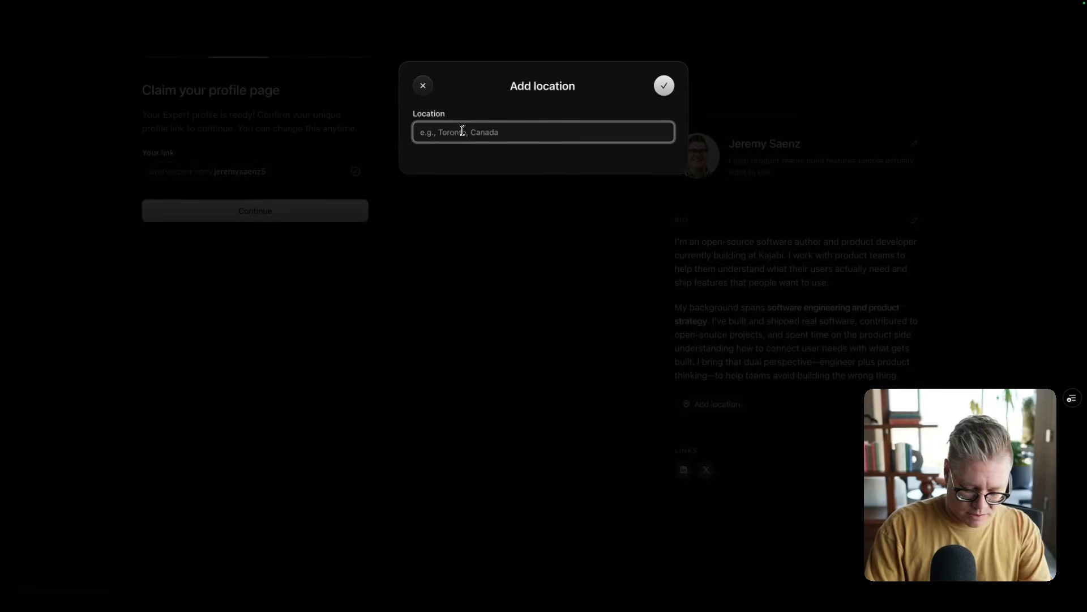
{"action": "type", "text": "Southern Cali"}
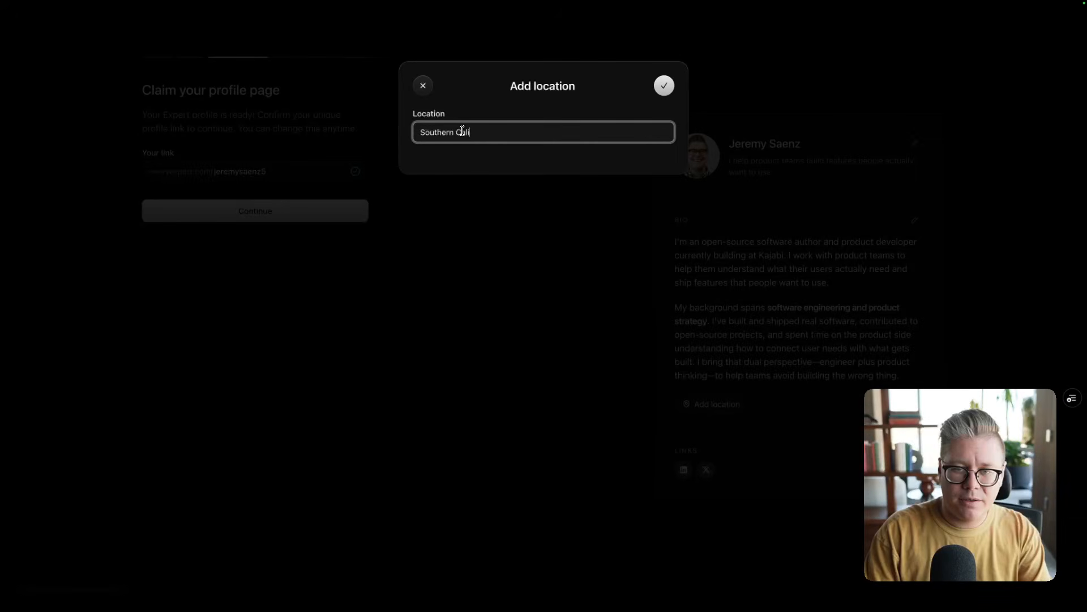
{"action": "type", "text": "fornia"}
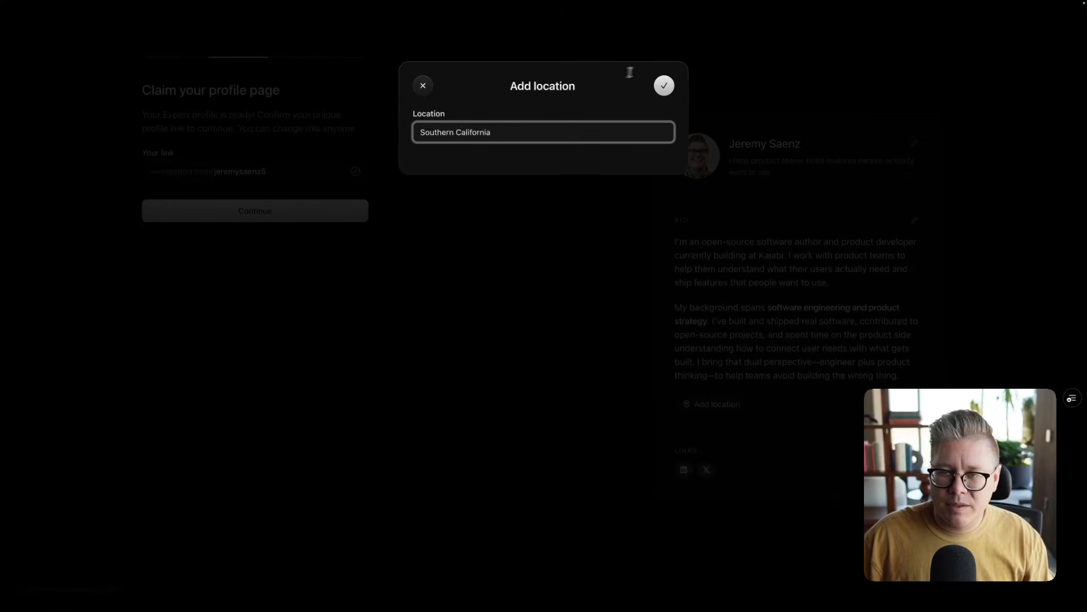
{"action": "left_click", "coordinate": [663, 85]}
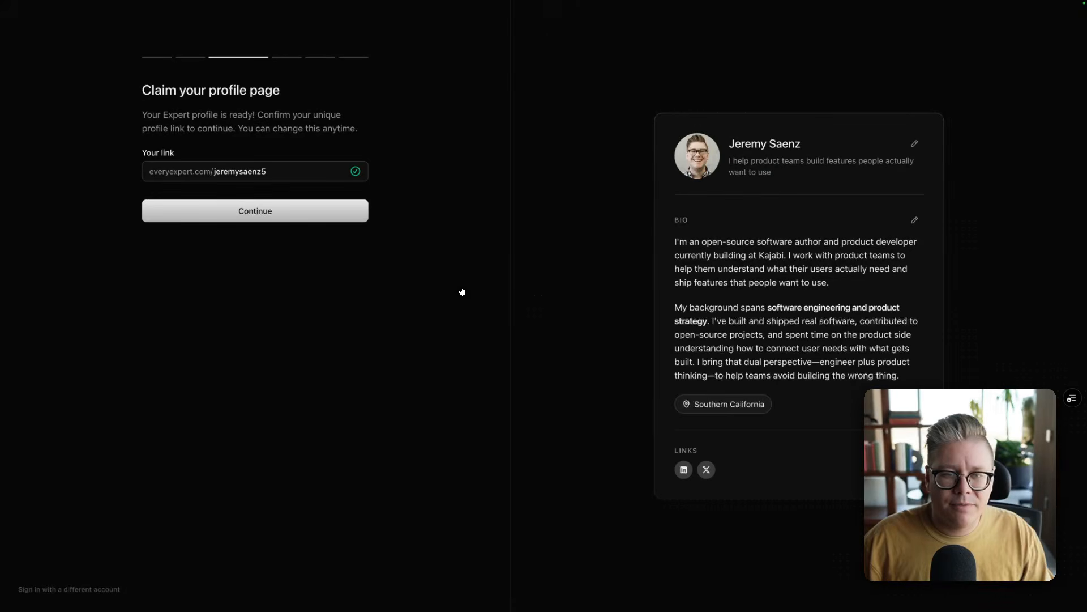
{"action": "left_click_drag", "start_coordinate": [280, 173], "coordinate": [186, 168]}
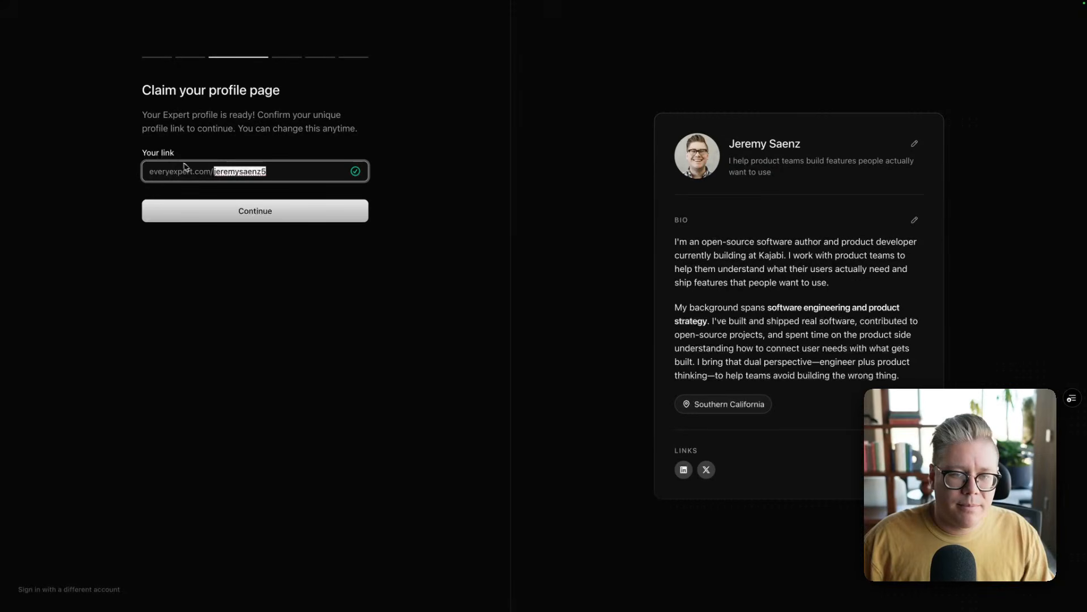
{"action": "left_click_drag", "start_coordinate": [288, 171], "coordinate": [163, 166]}
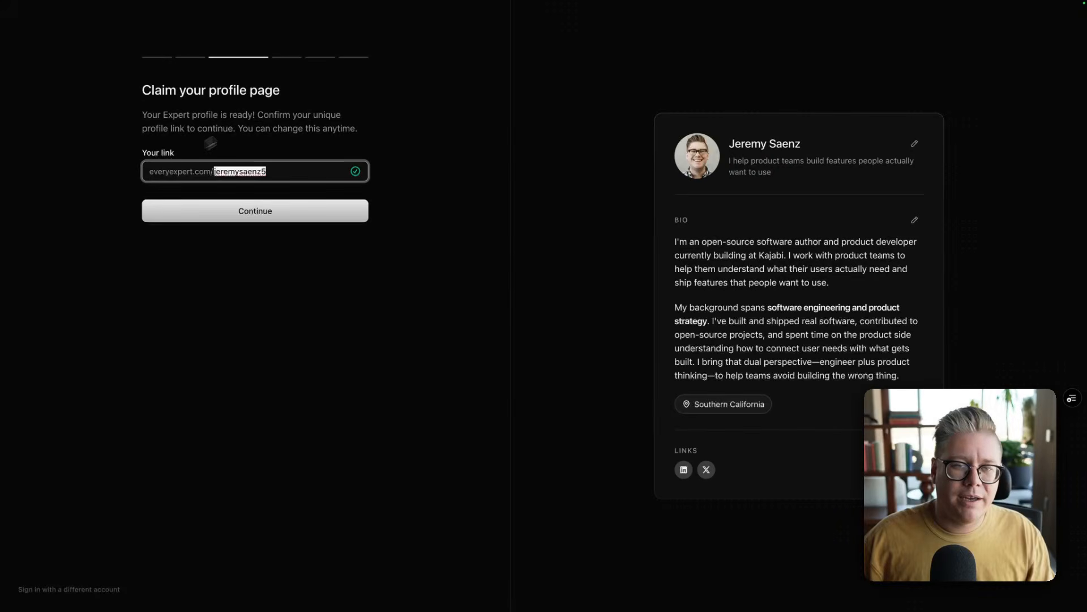
{"action": "left_click", "coordinate": [290, 170]}
{"action": "left_click_drag", "start_coordinate": [239, 170], "coordinate": [272, 172]}
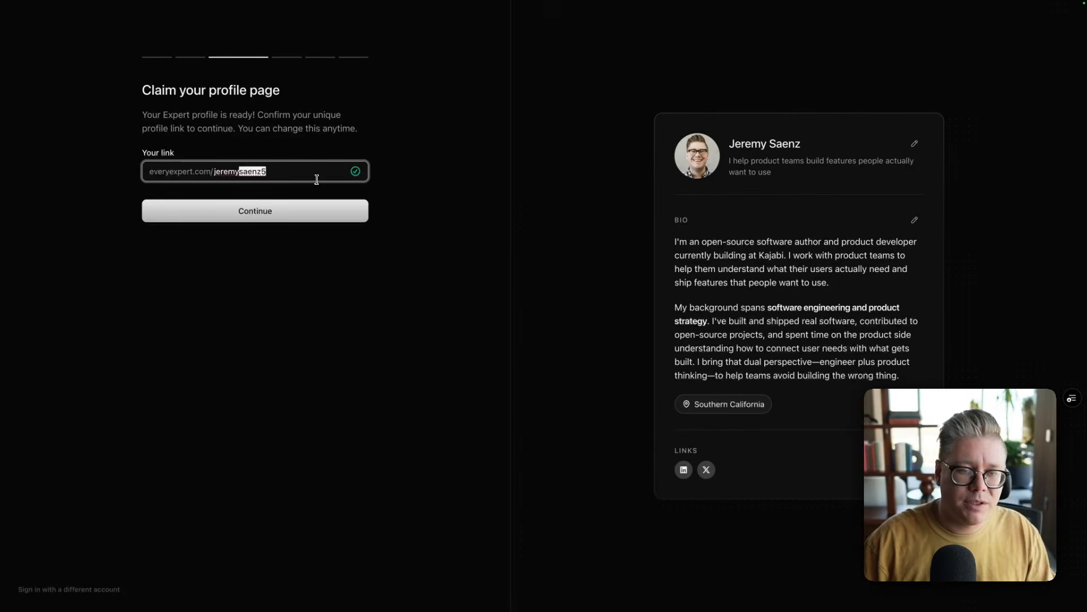
{"action": "key", "text": "BackSpace"}
{"action": "key", "text": "ctrl+z"}
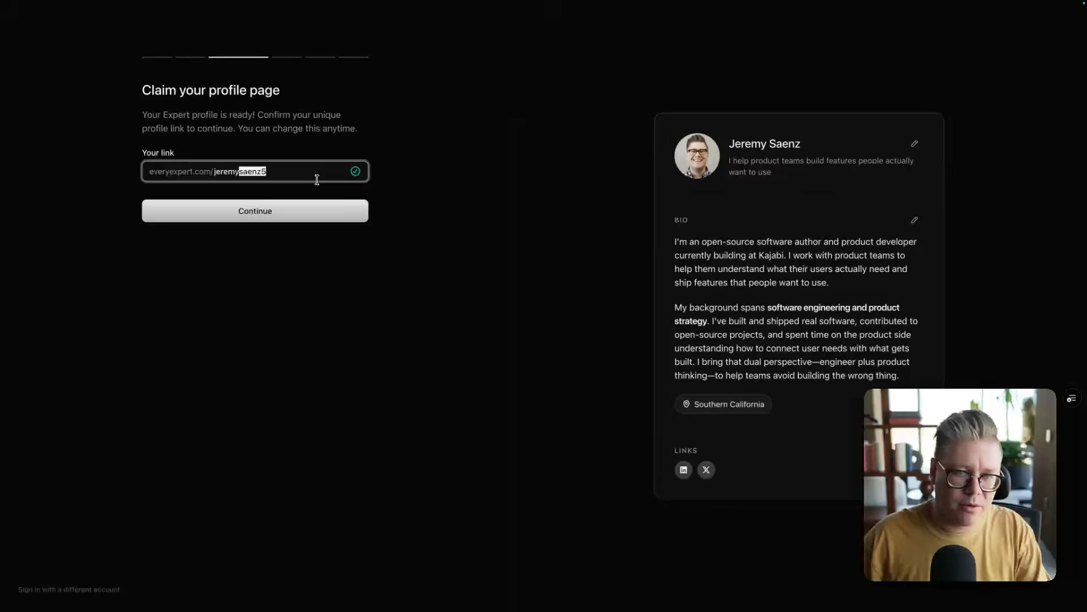
Claim the profile page with the suggested link and continue to the calendar setup.
{"action": "left_click", "coordinate": [298, 108]}
{"action": "left_click", "coordinate": [274, 212]}
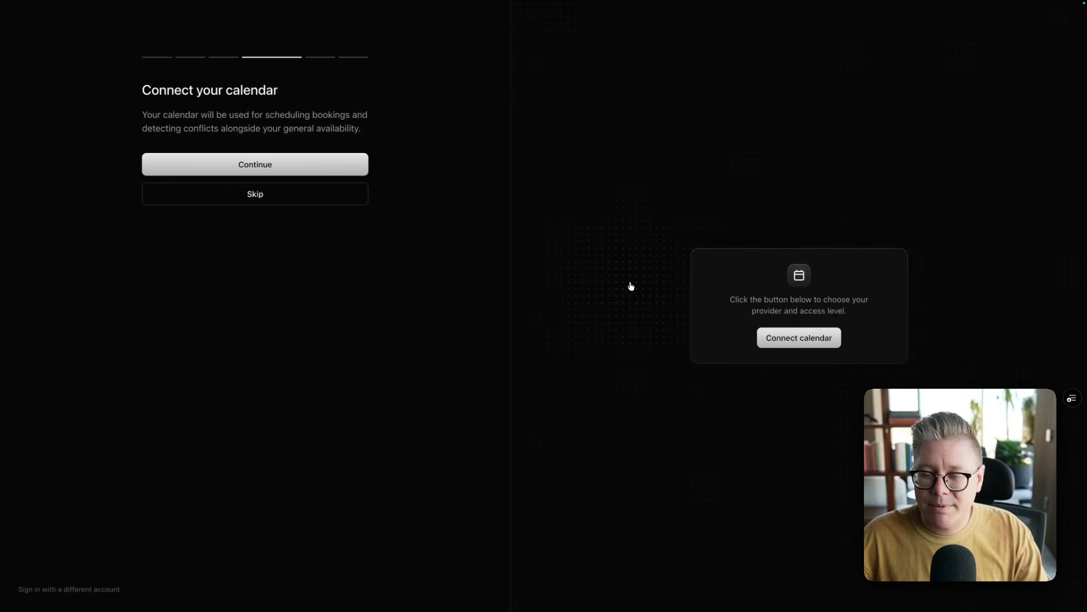
Try to connect a Google calendar with Read-Write Access through Cronofy, signing in with the personal Gmail account.
{"action": "left_click", "coordinate": [810, 337]}
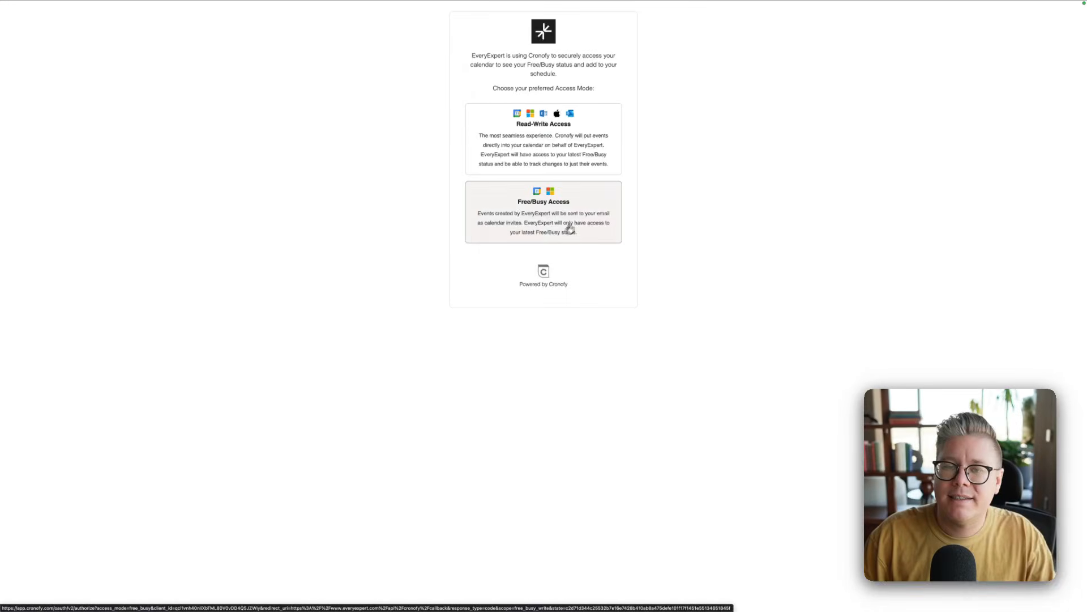
{"action": "left_click", "coordinate": [570, 136]}
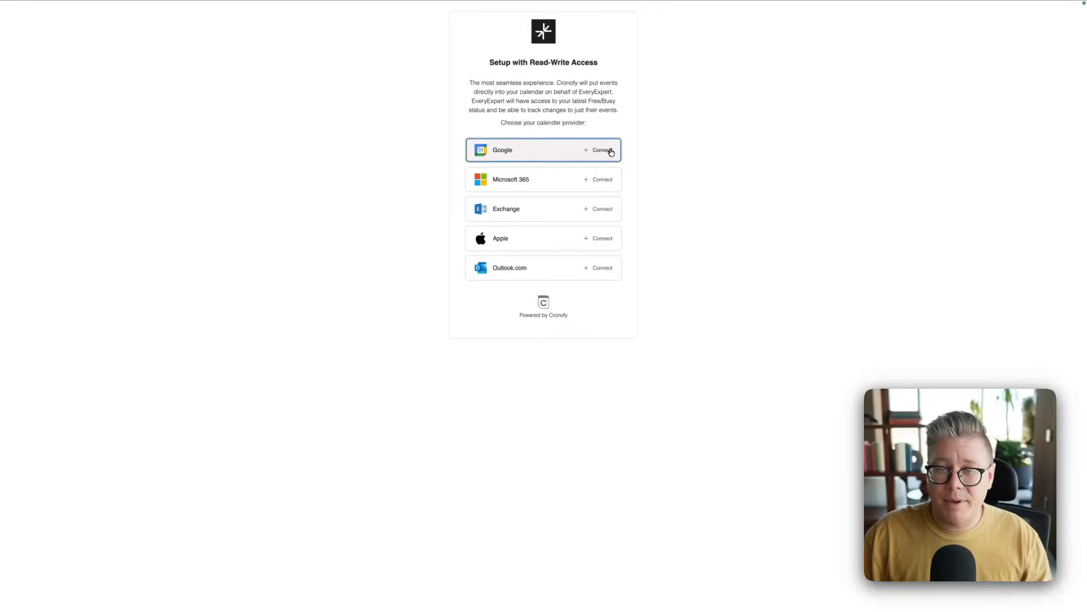
{"action": "left_click", "coordinate": [610, 152]}
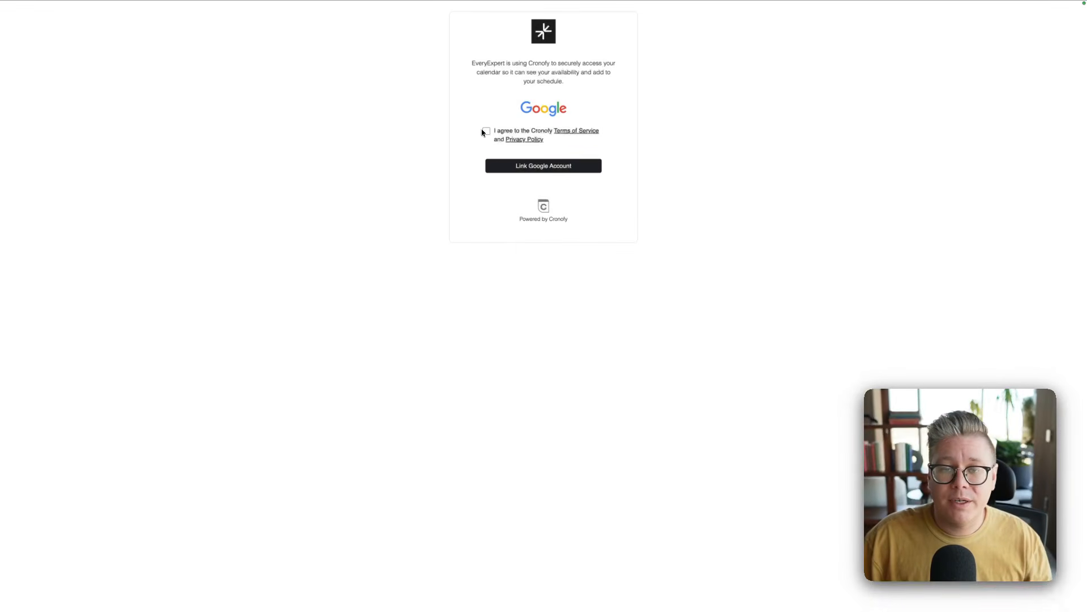
{"action": "left_click", "coordinate": [534, 165]}
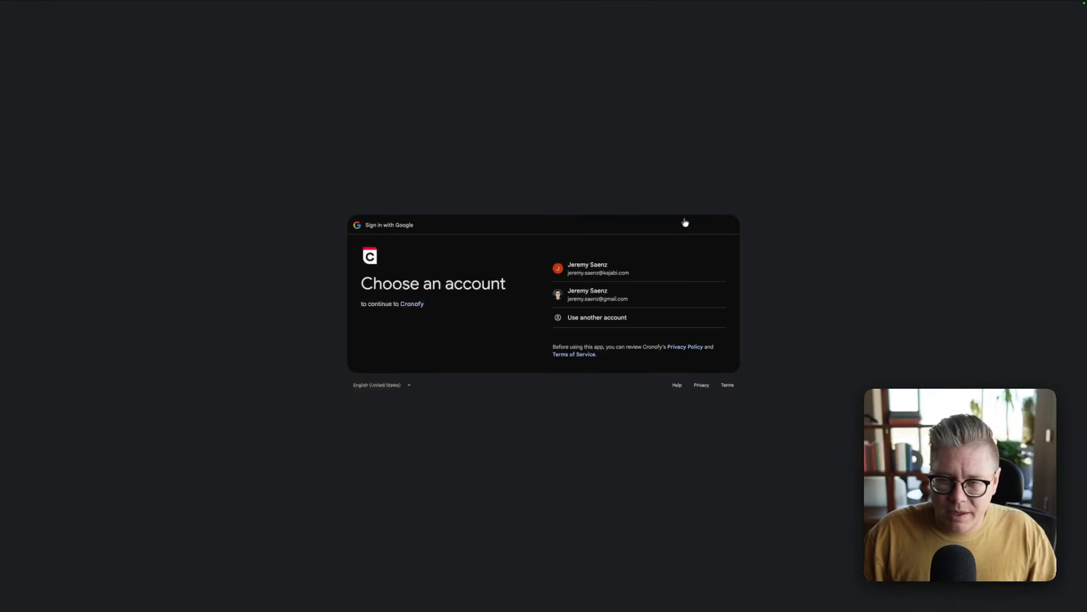
{"action": "left_click", "coordinate": [628, 297]}
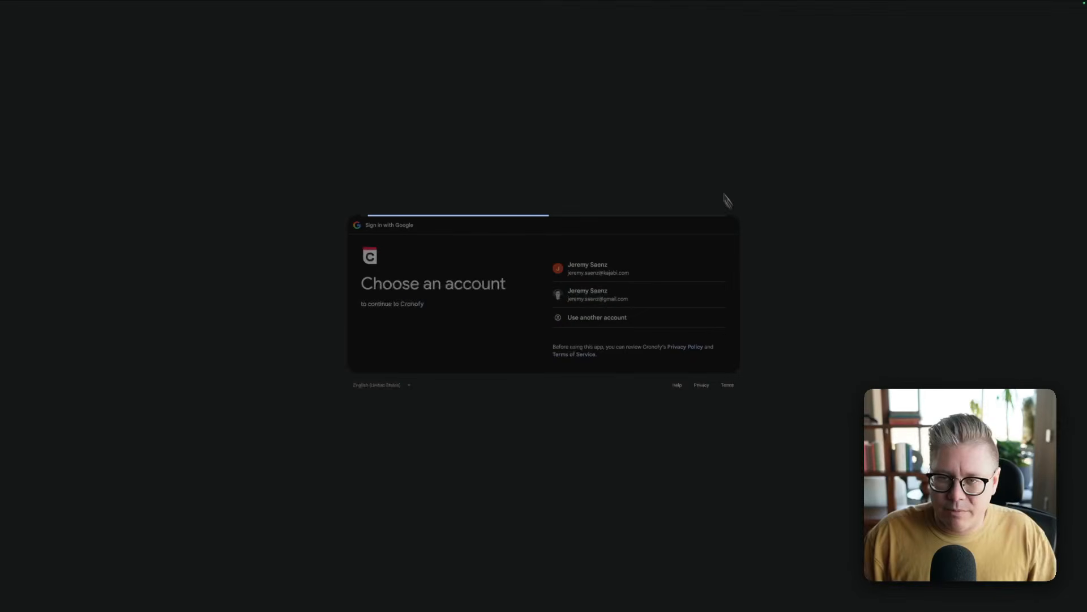
{"action": "left_click", "coordinate": [654, 352]}
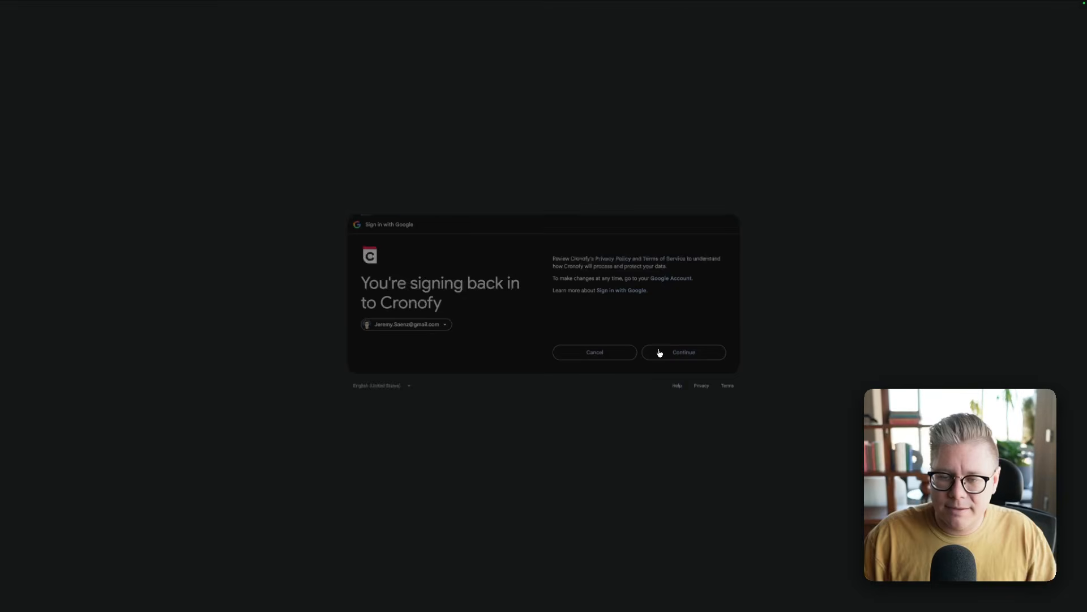
{"action": "left_click", "coordinate": [702, 370]}
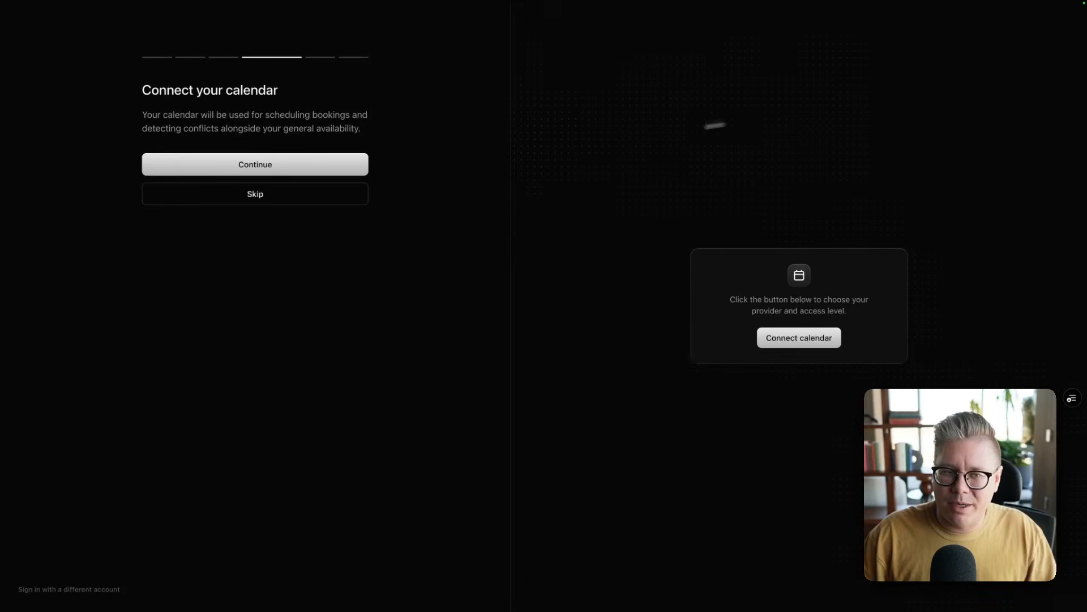
Skip the calendar connection and accept the default weekly availability schedule.
{"action": "left_click", "coordinate": [280, 203]}
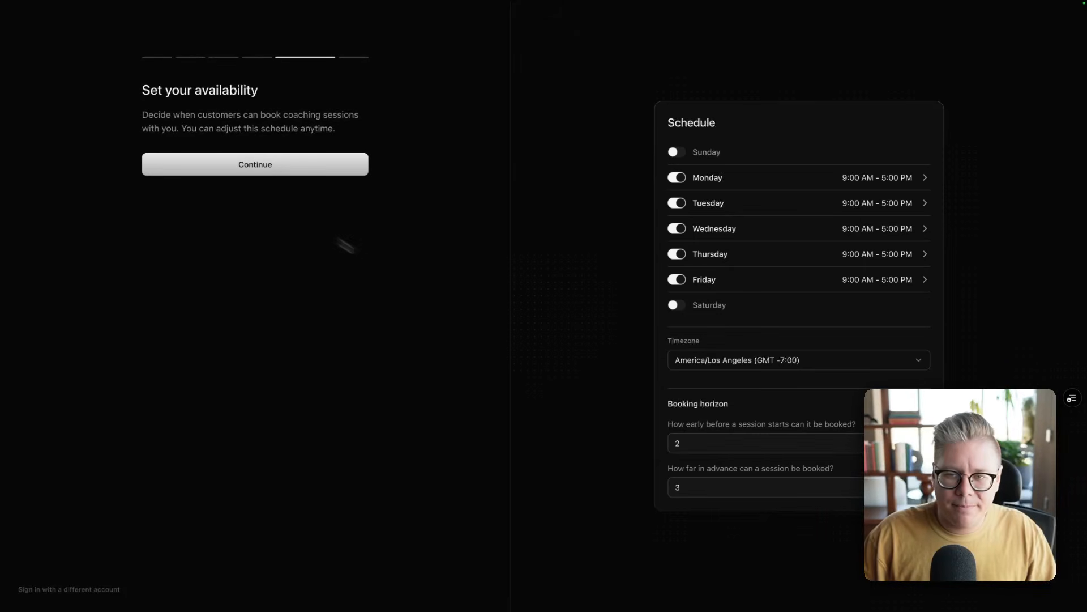
{"action": "left_click", "coordinate": [253, 174]}
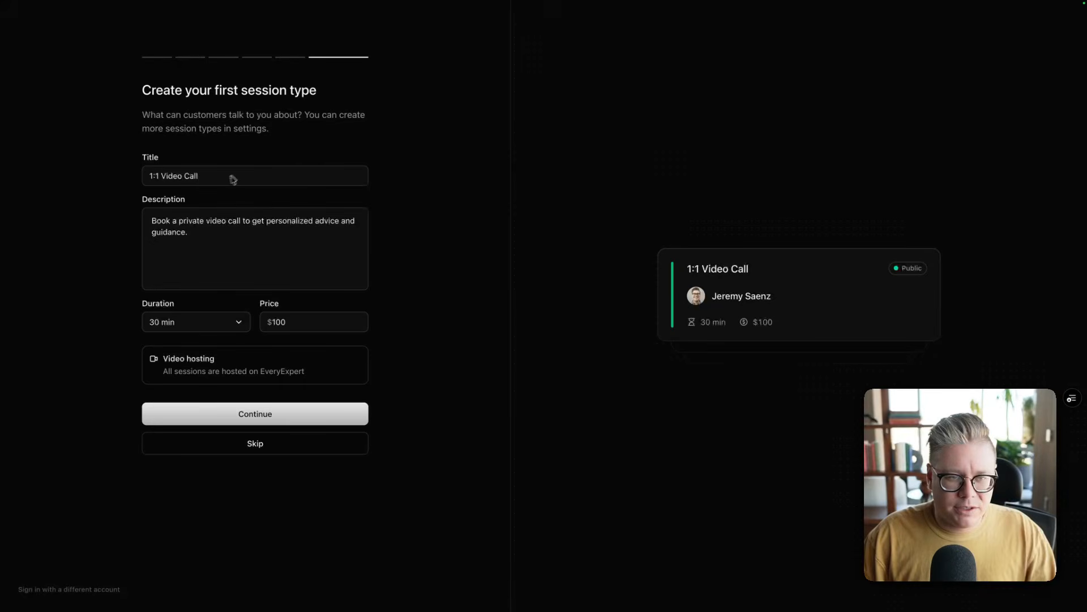
Create the first session type as a 30 min "1:1 Video Call" priced at $100 and go to the dashboard.
{"action": "triple_click", "coordinate": [219, 177]}
{"action": "left_click", "coordinate": [288, 284]}
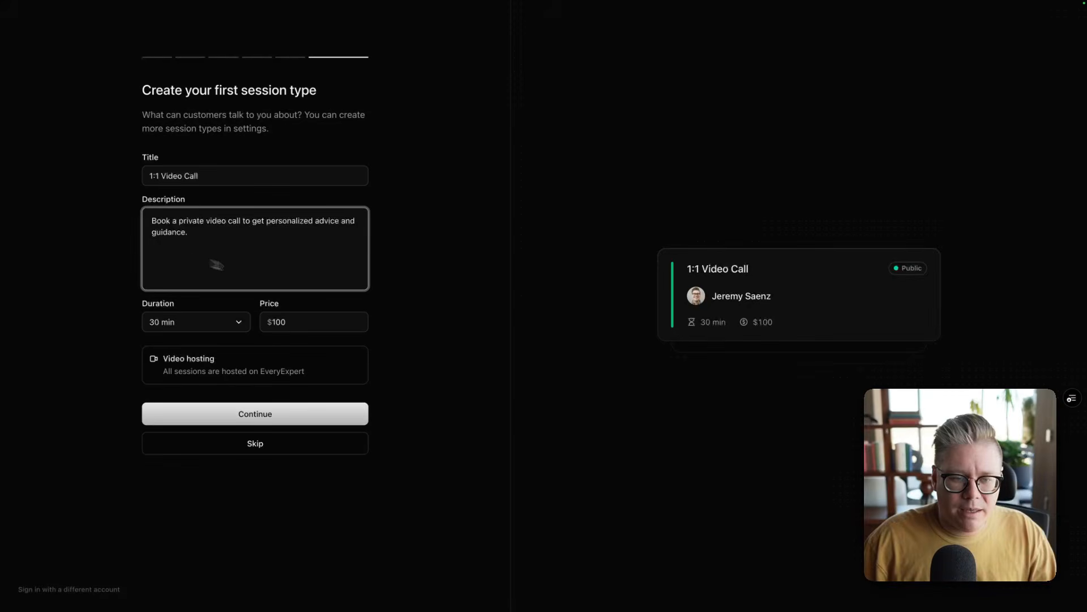
{"action": "left_click_drag", "start_coordinate": [316, 320], "coordinate": [261, 319]}
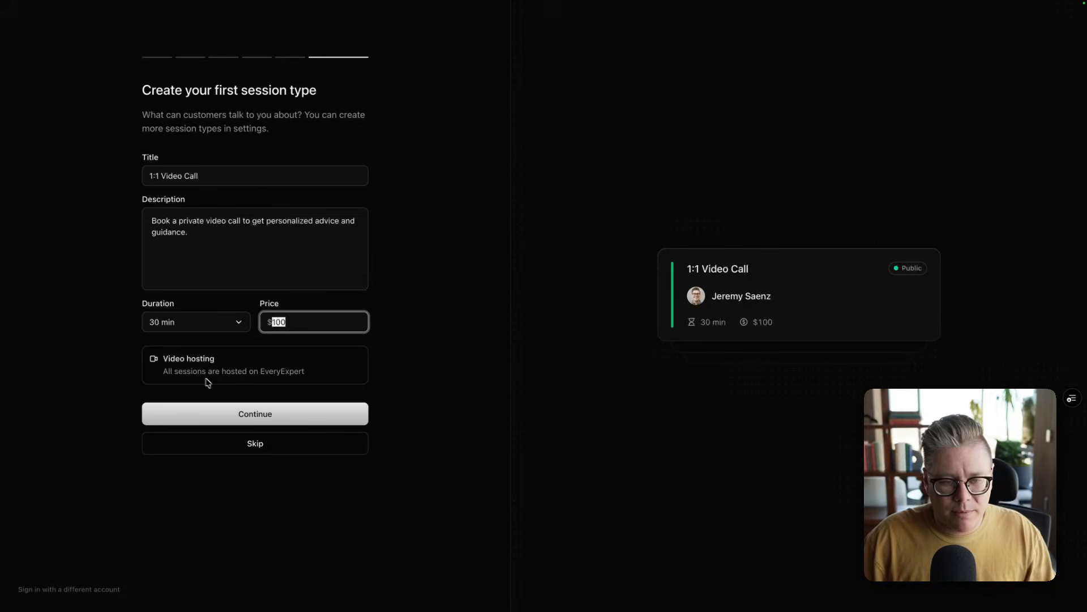
{"action": "left_click", "coordinate": [380, 358]}
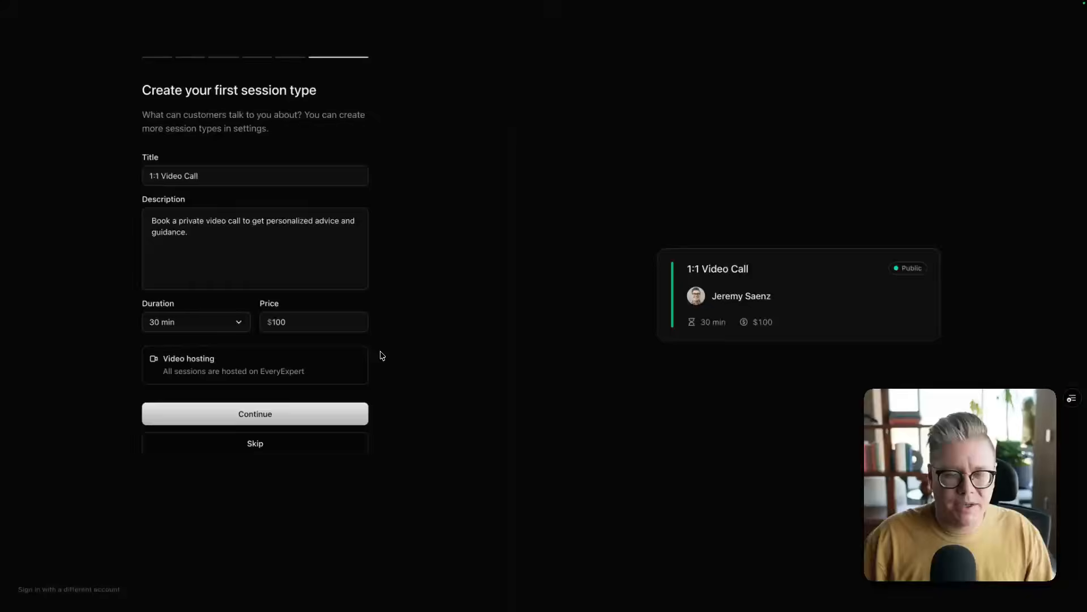
{"action": "left_click", "coordinate": [296, 413]}
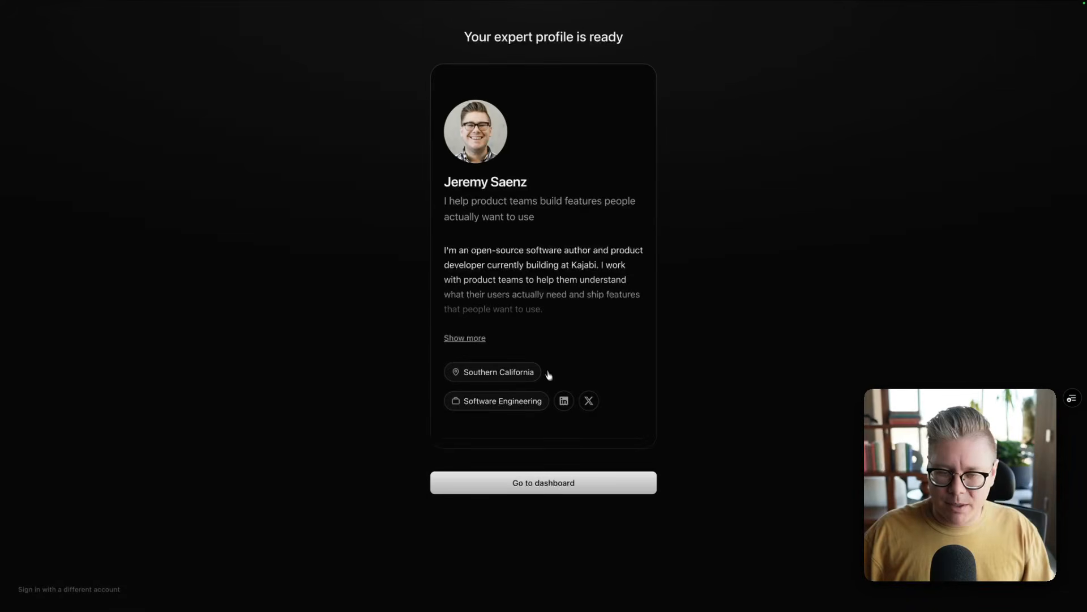
{"action": "left_click", "coordinate": [582, 479]}
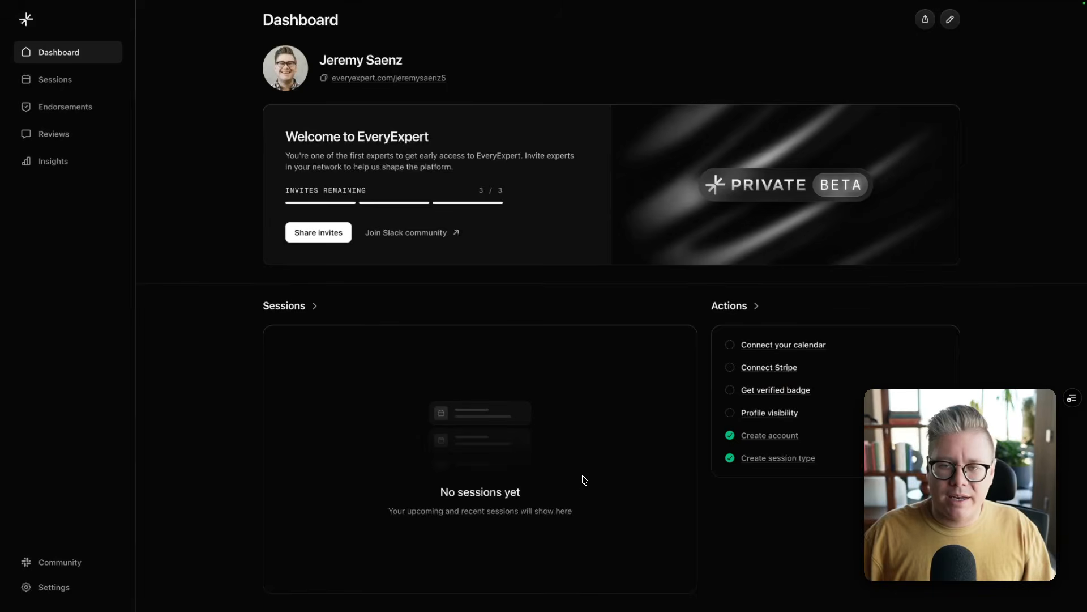